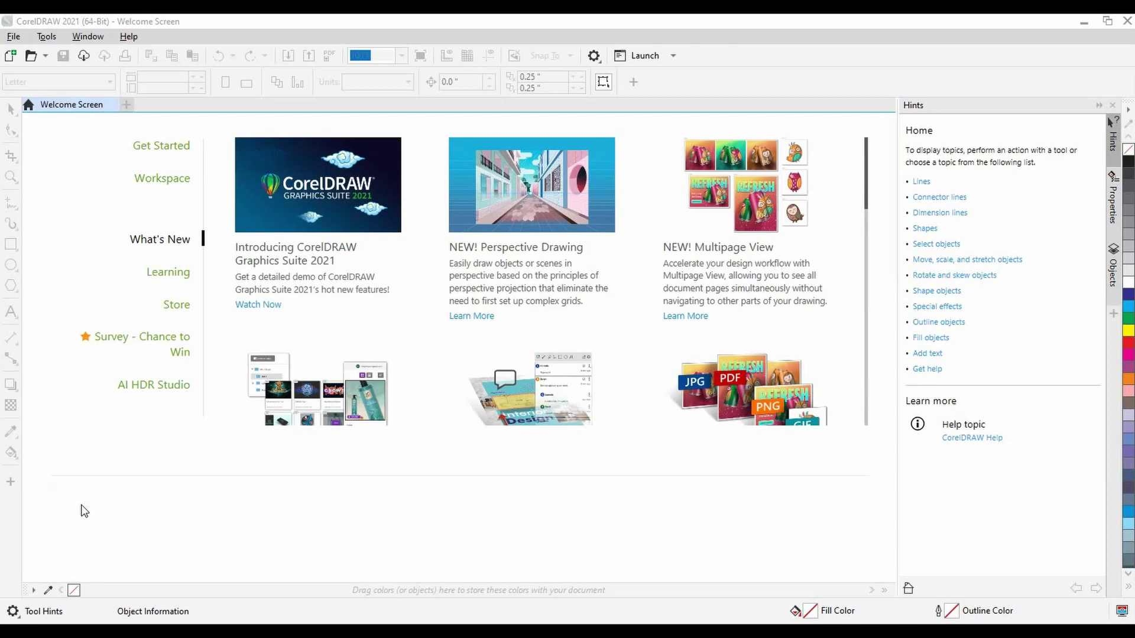
Start a new Untitled-1 document in RGB colour mode on a 30 × 19 inch, 300 dpi page.
click(12, 37)
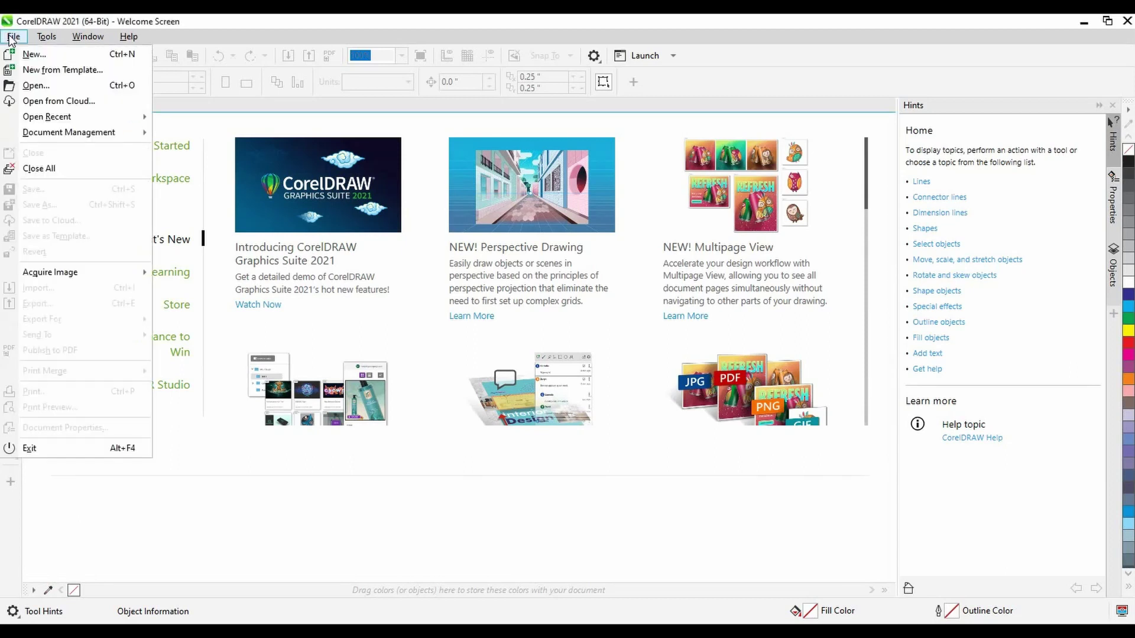
click(15, 54)
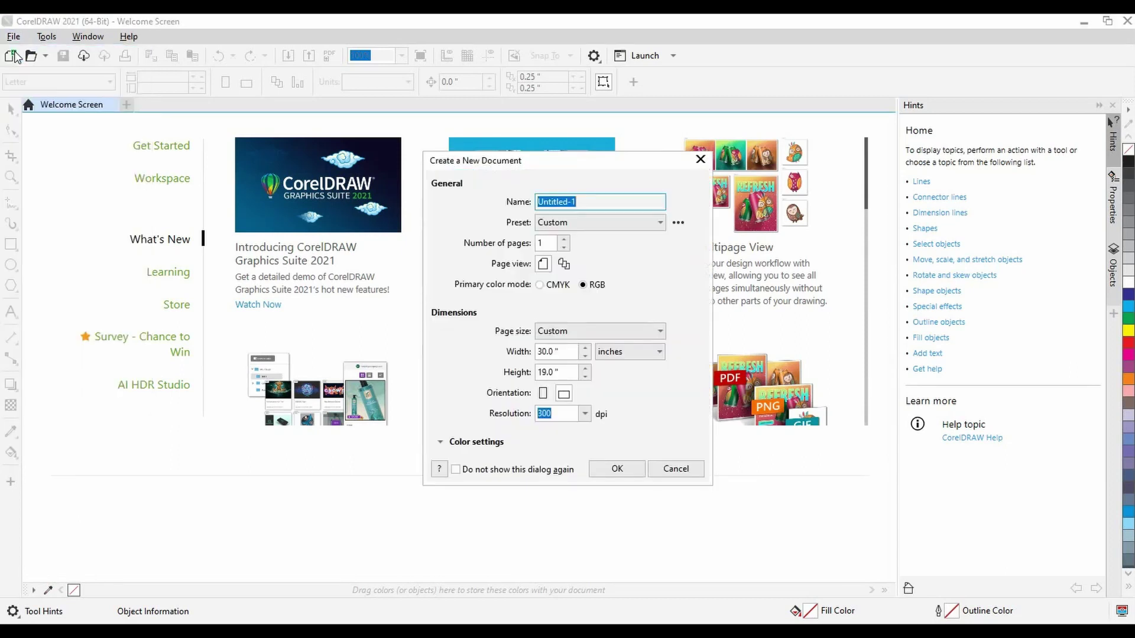
click(583, 286)
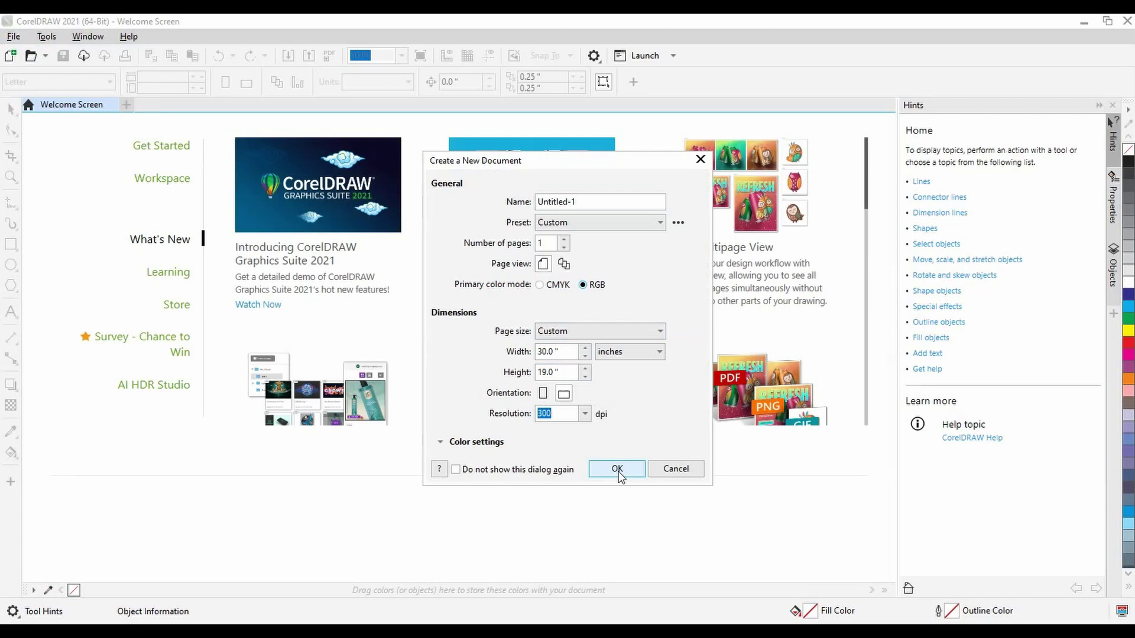
Create the document and draw a rectangle near the page's top-left corner.
click(618, 470)
click(10, 244)
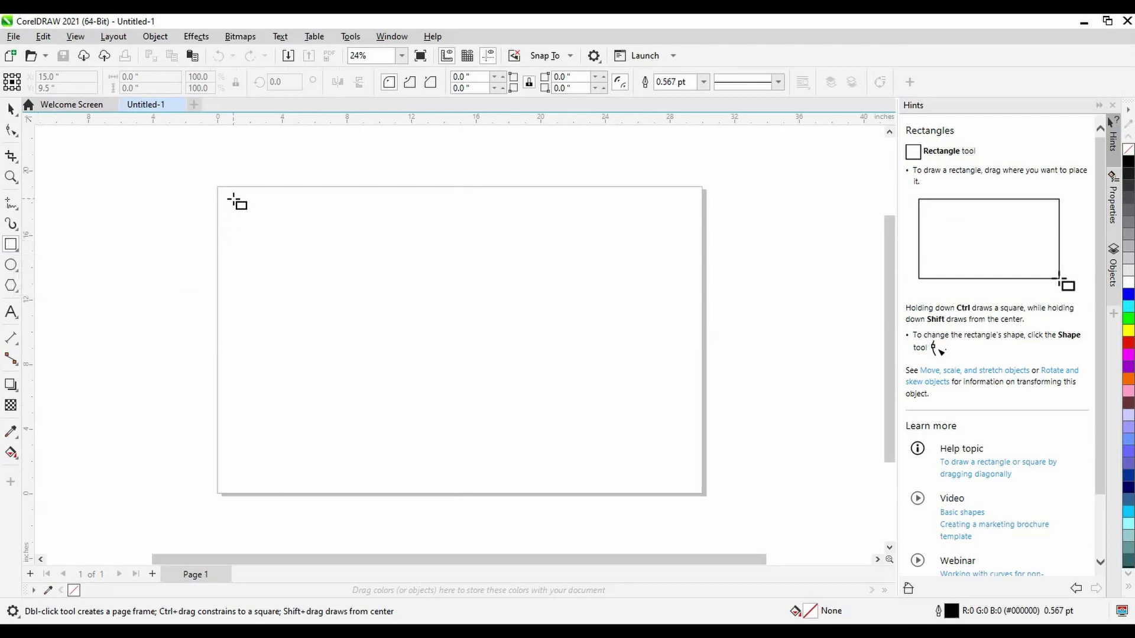
drag(228, 195, 327, 231)
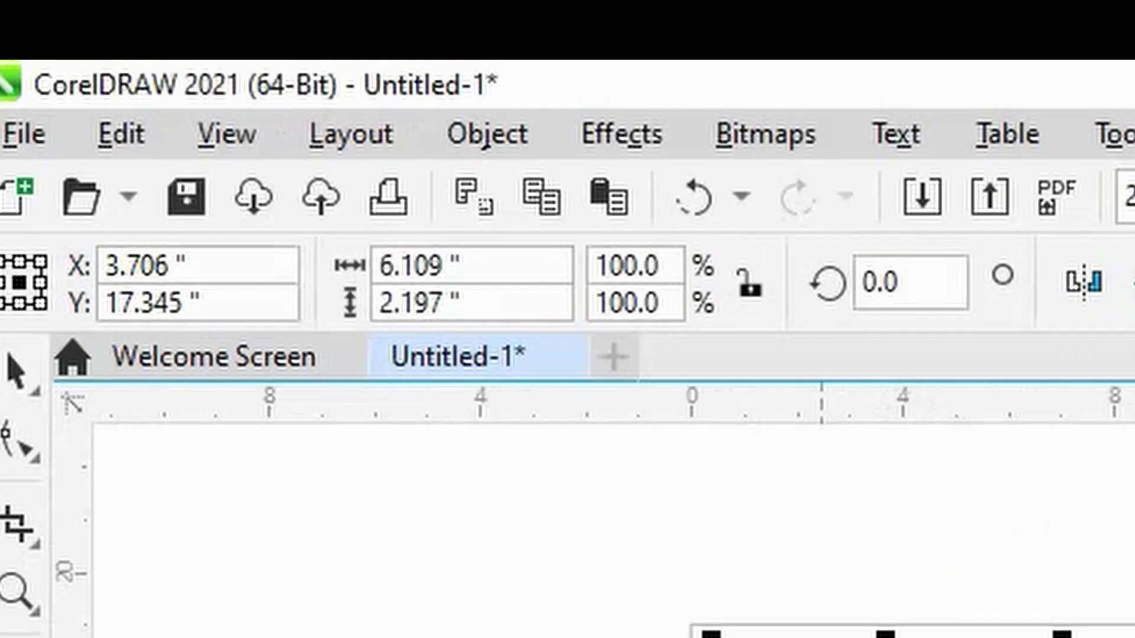
scroll(251, 212, up, 3)
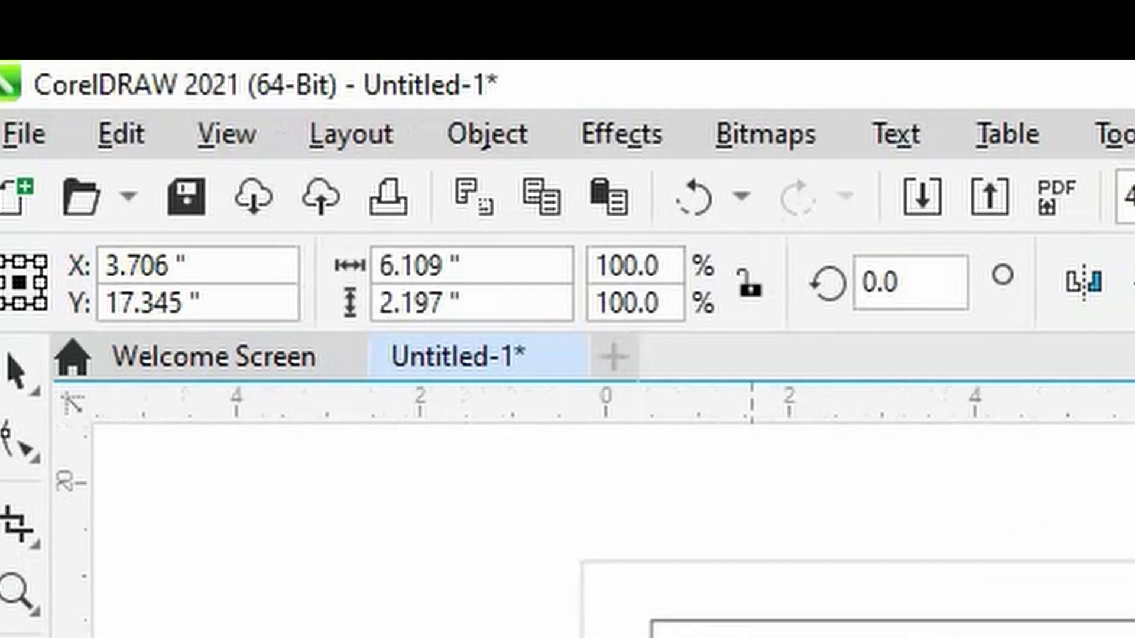
scroll(240, 201, up, 1)
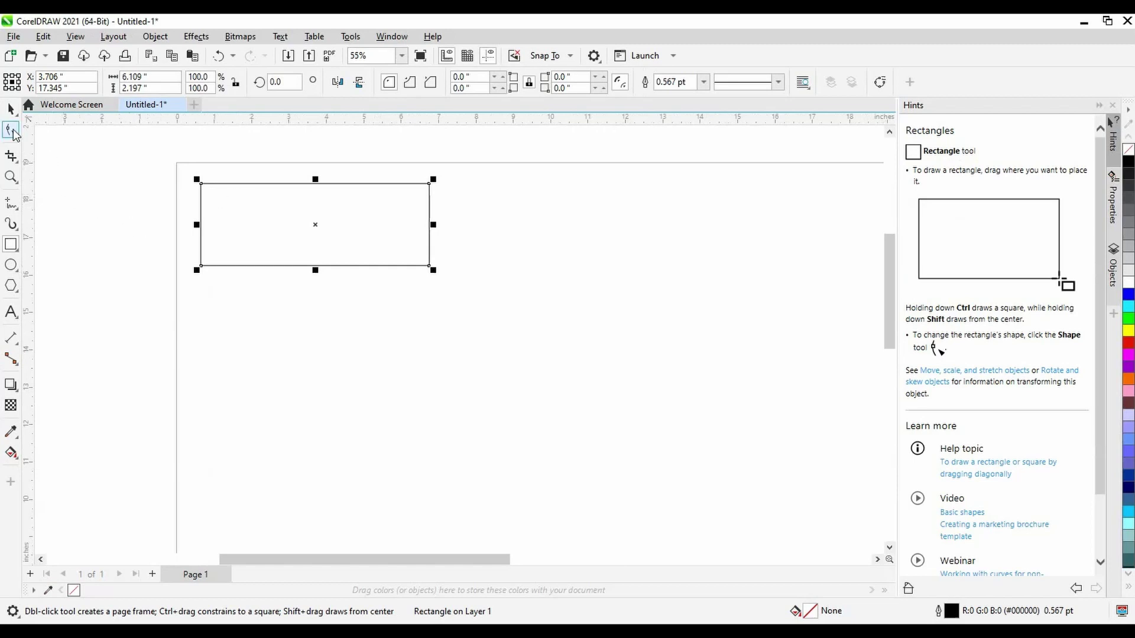
Resize the rectangle to 3 inches wide by 1.5 inches high.
click(10, 109)
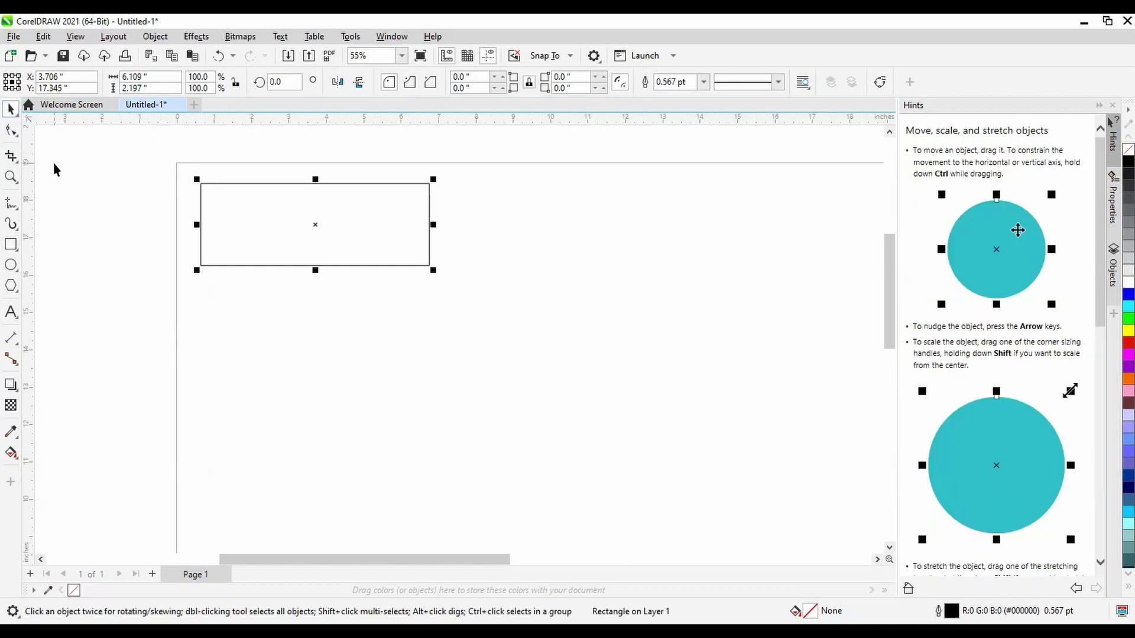
click(433, 345)
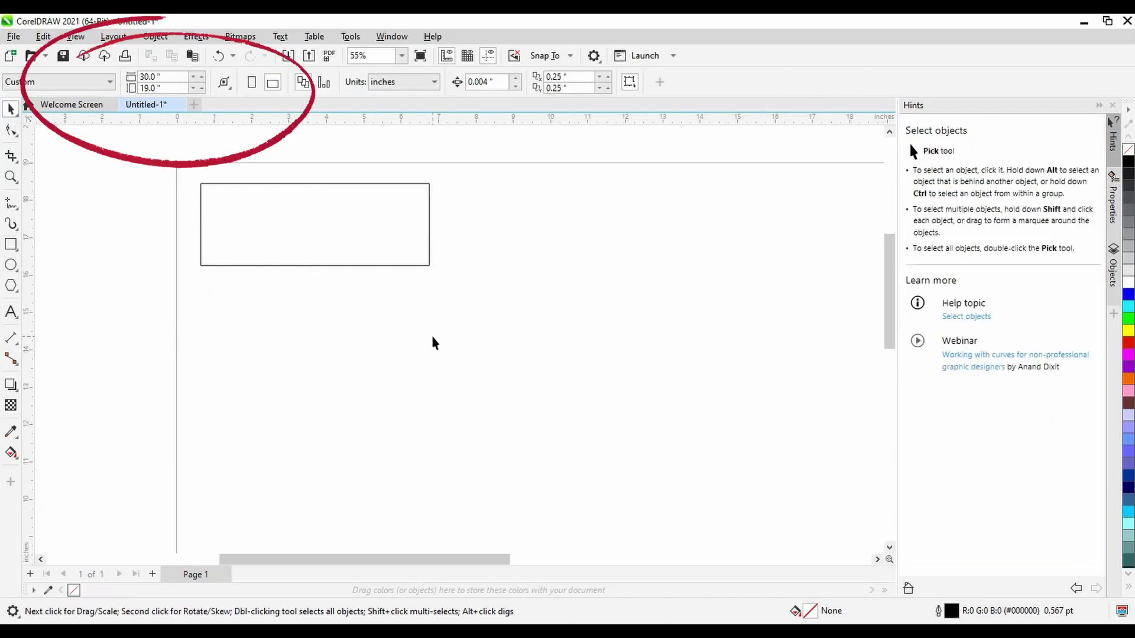
click(378, 265)
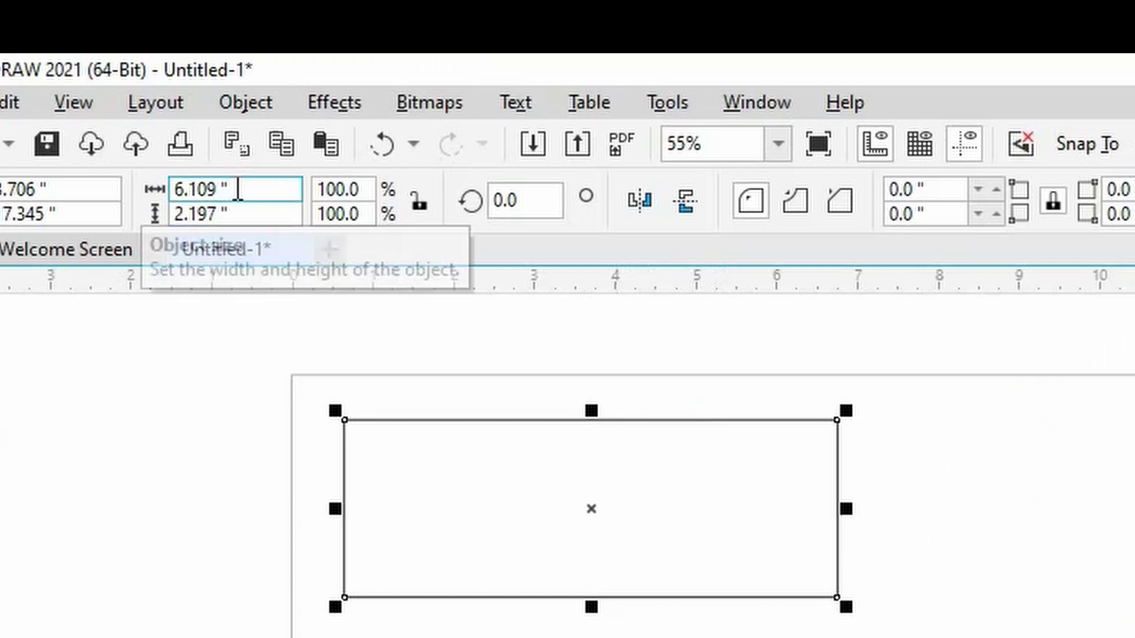
click(118, 72)
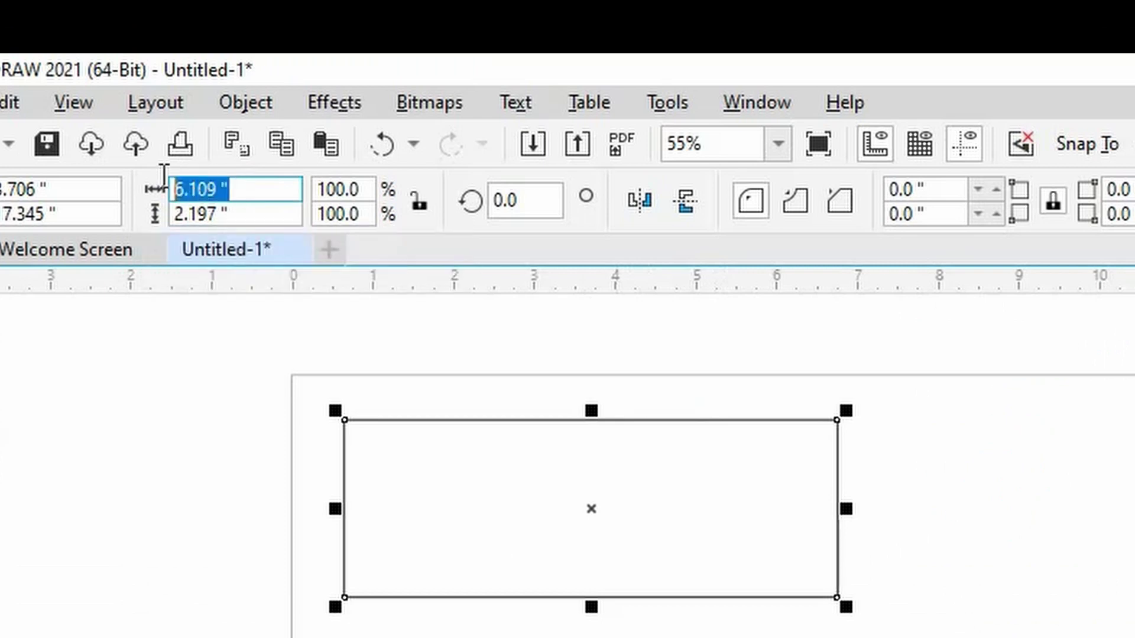
text(3)
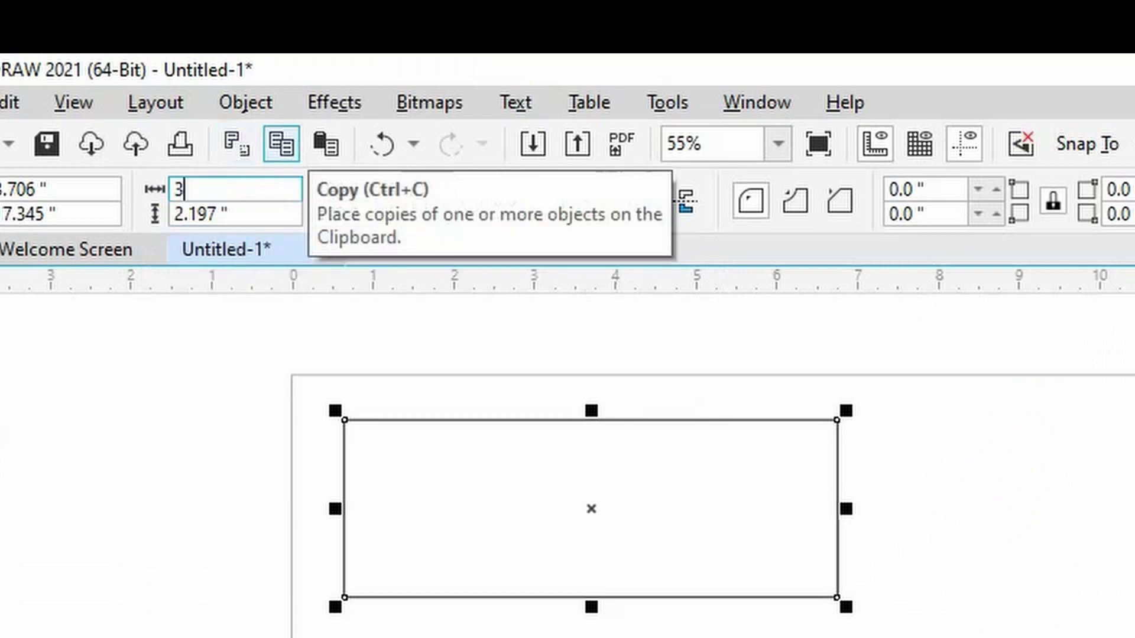
key(Tab)
text(1.5)
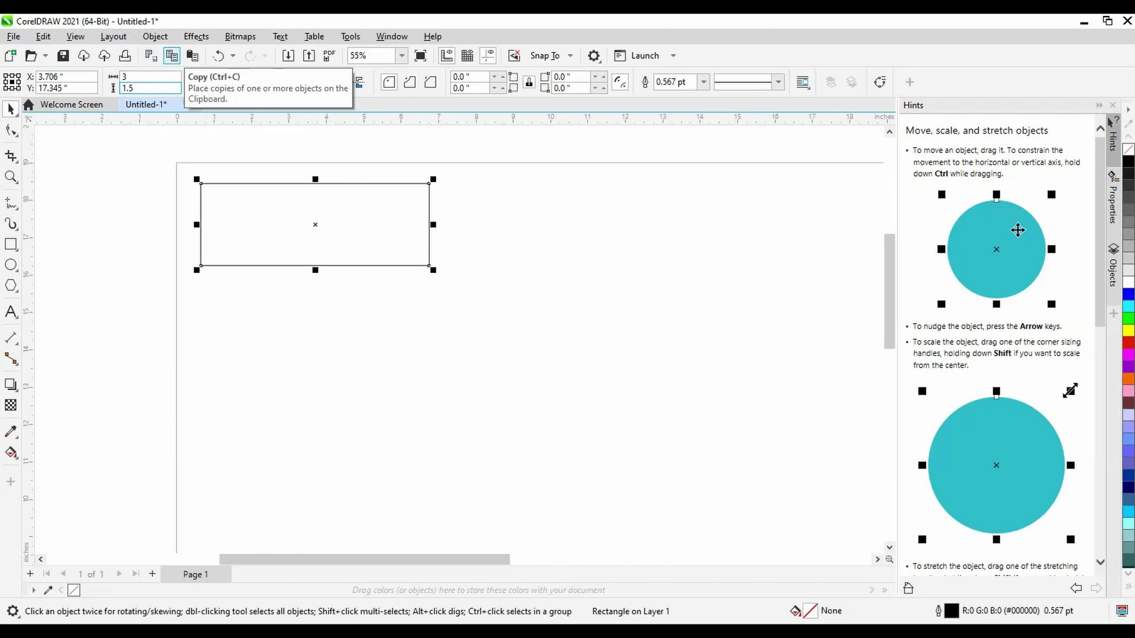
key(Return)
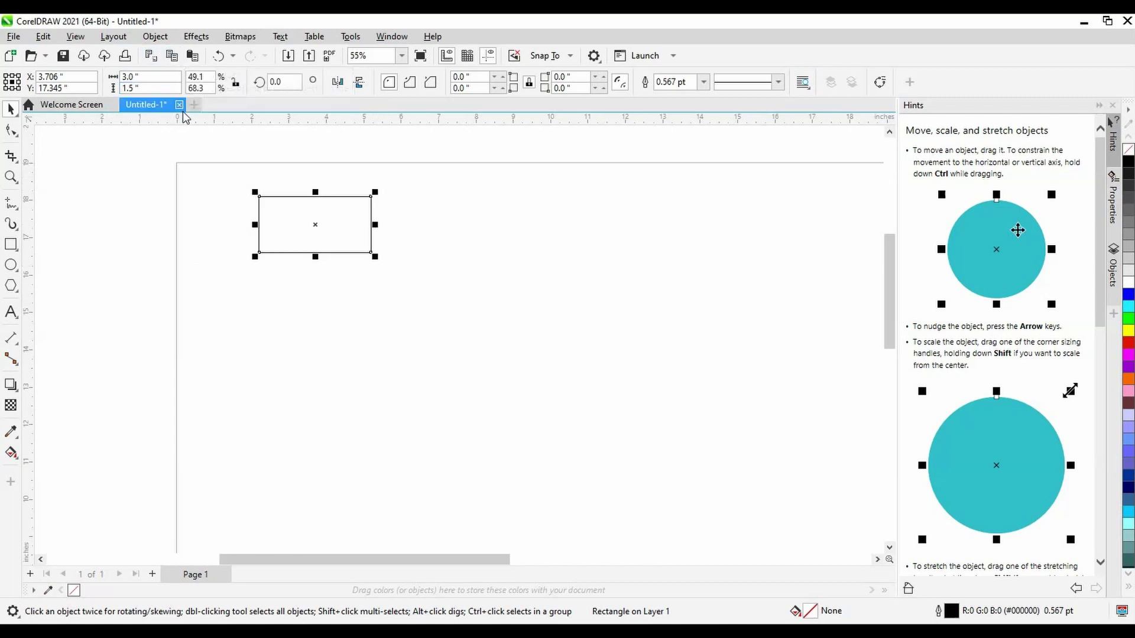
Round all four corners of the 3 × 1.5 inch rectangle with a 0.22-inch radius.
scroll(269, 228, up, 3)
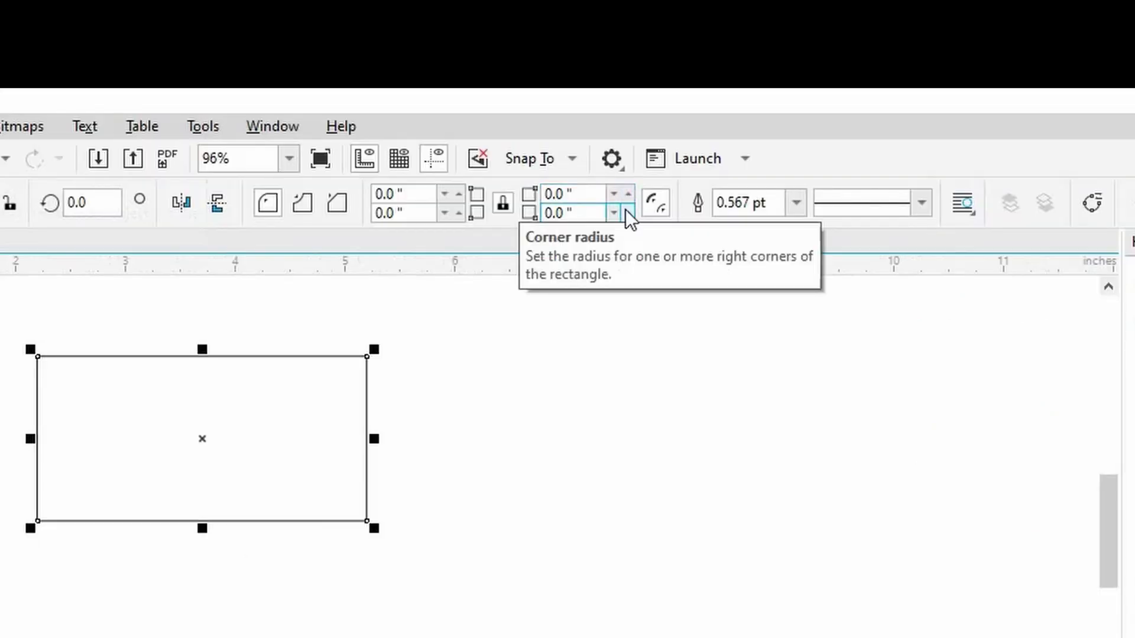
click(627, 192)
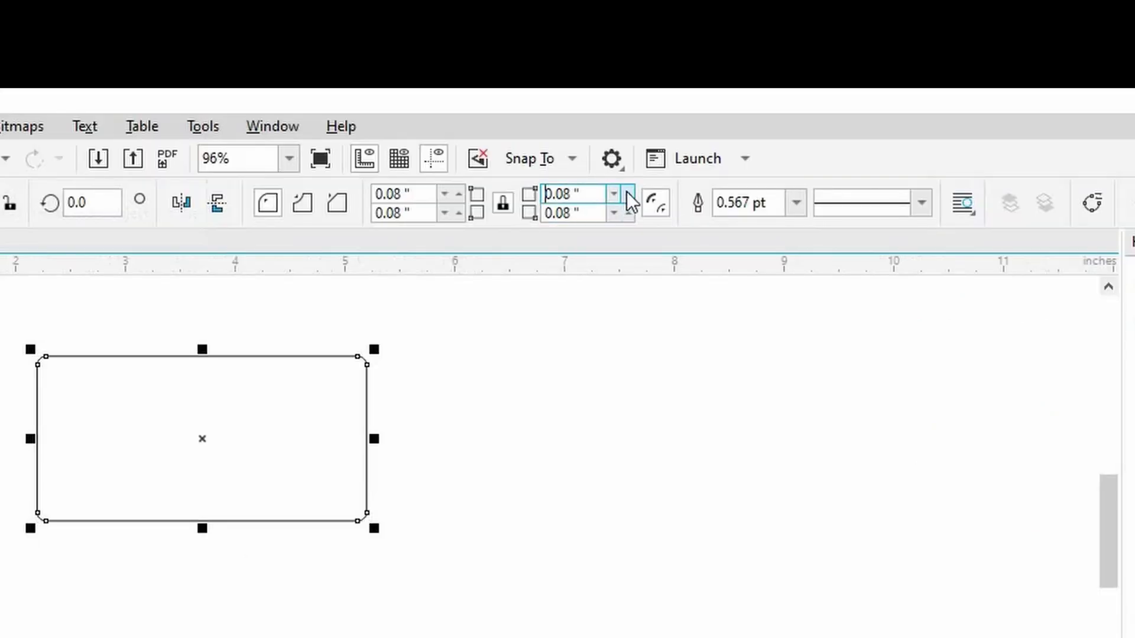
drag(627, 191, 627, 192)
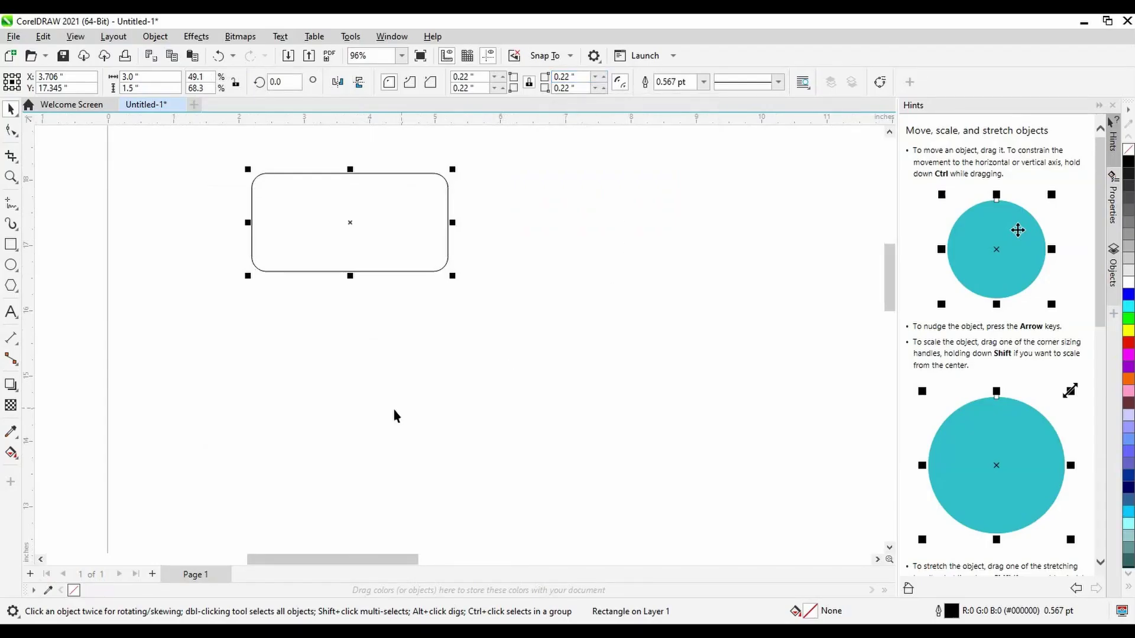
click(235, 360)
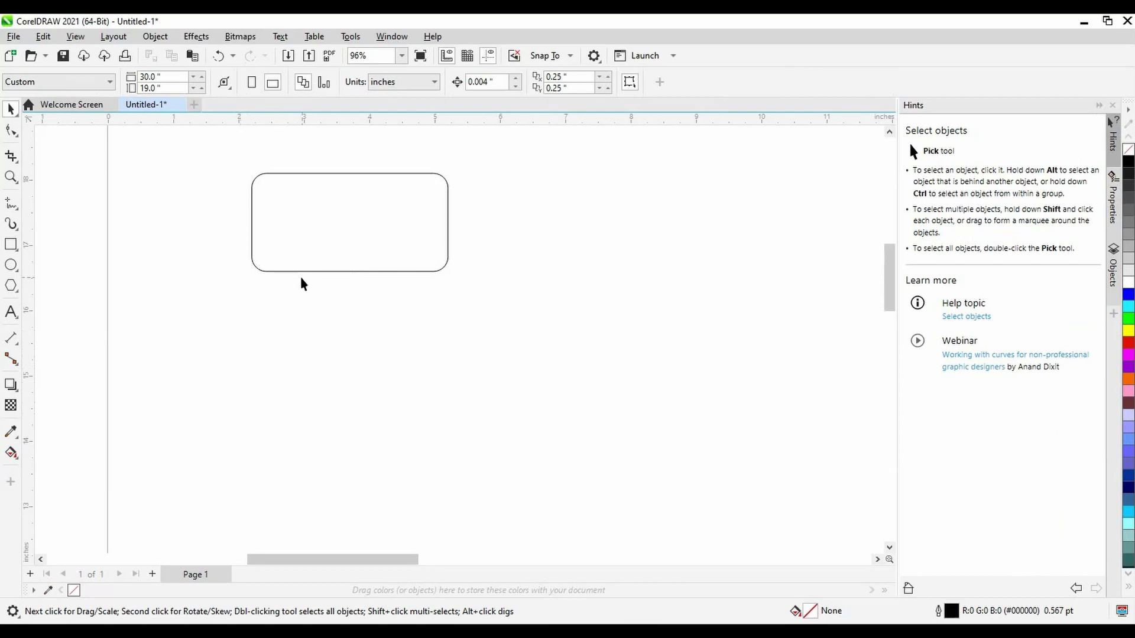
click(445, 273)
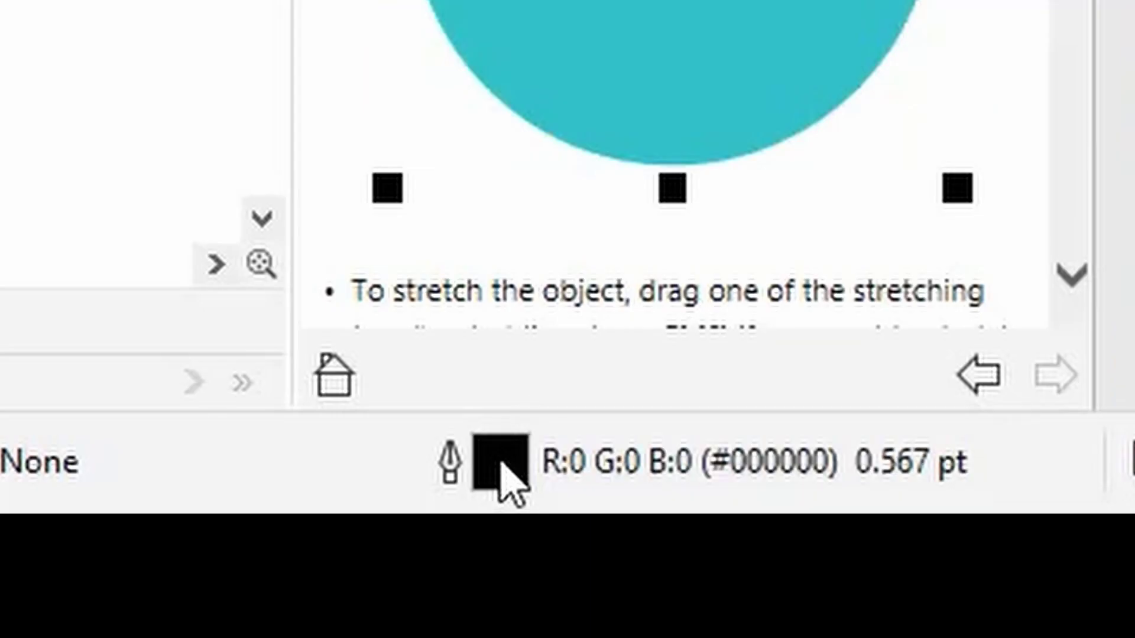
Set the rectangle's outline colour to pure red (R255 G0 B0).
double_click(501, 466)
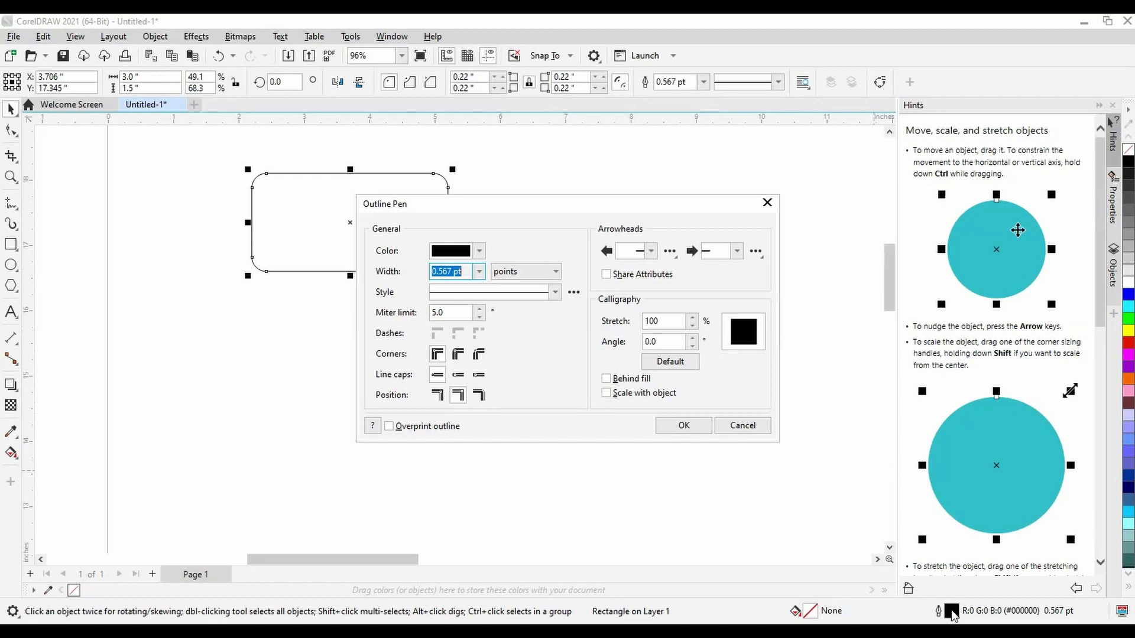
click(480, 251)
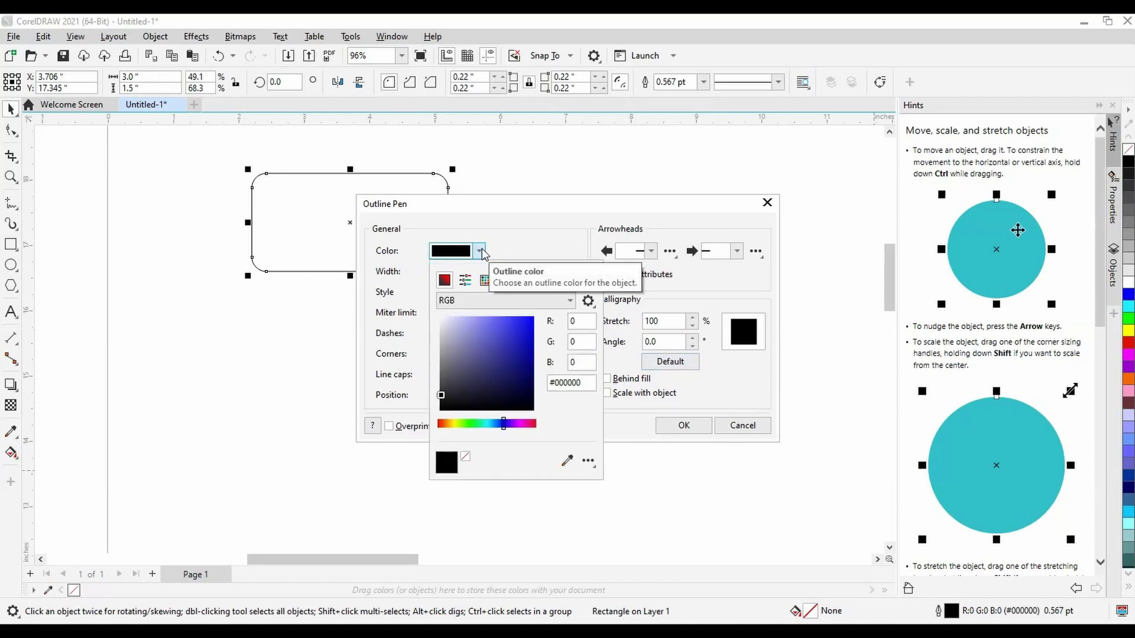
click(575, 319)
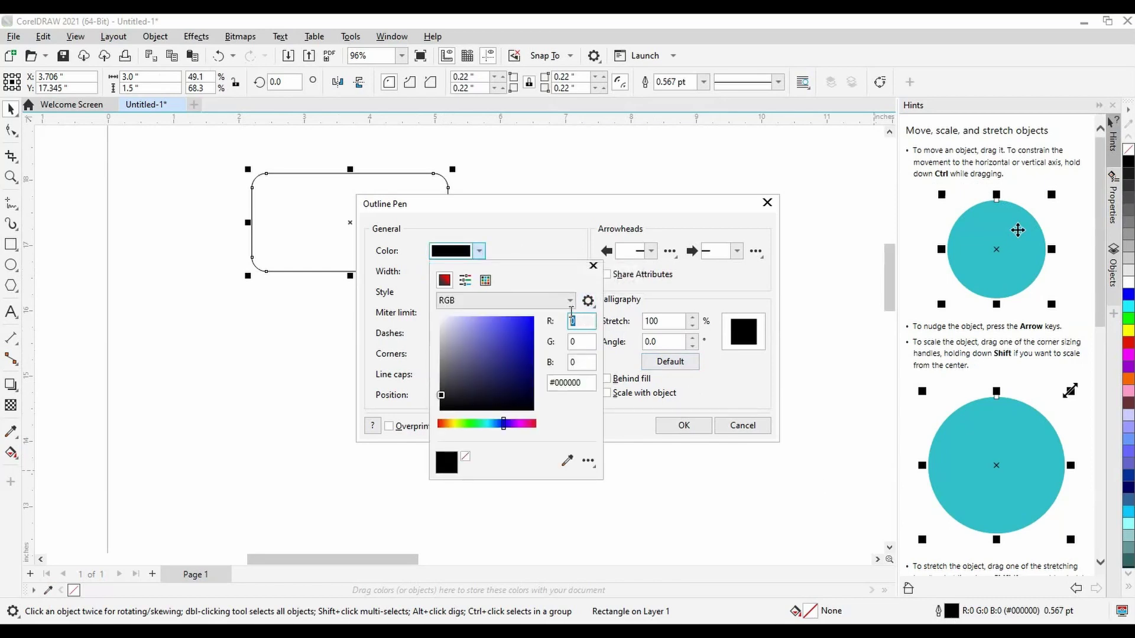
text(255)
key(Return)
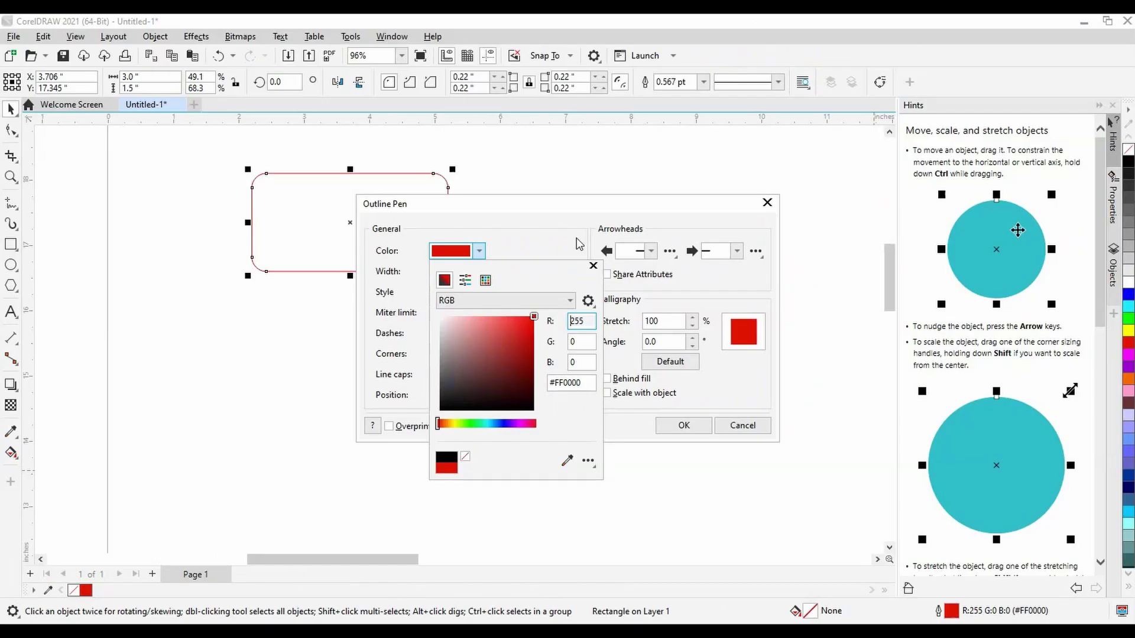
click(596, 18)
Give the red outline a Hairline width and apply it to the rectangle.
click(480, 273)
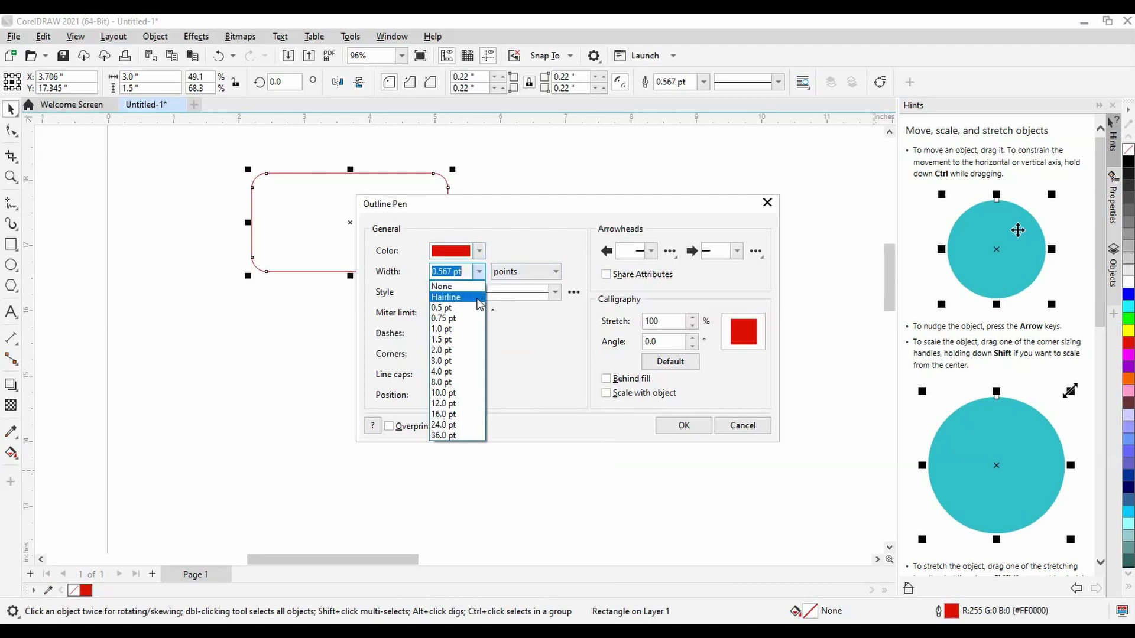
click(478, 298)
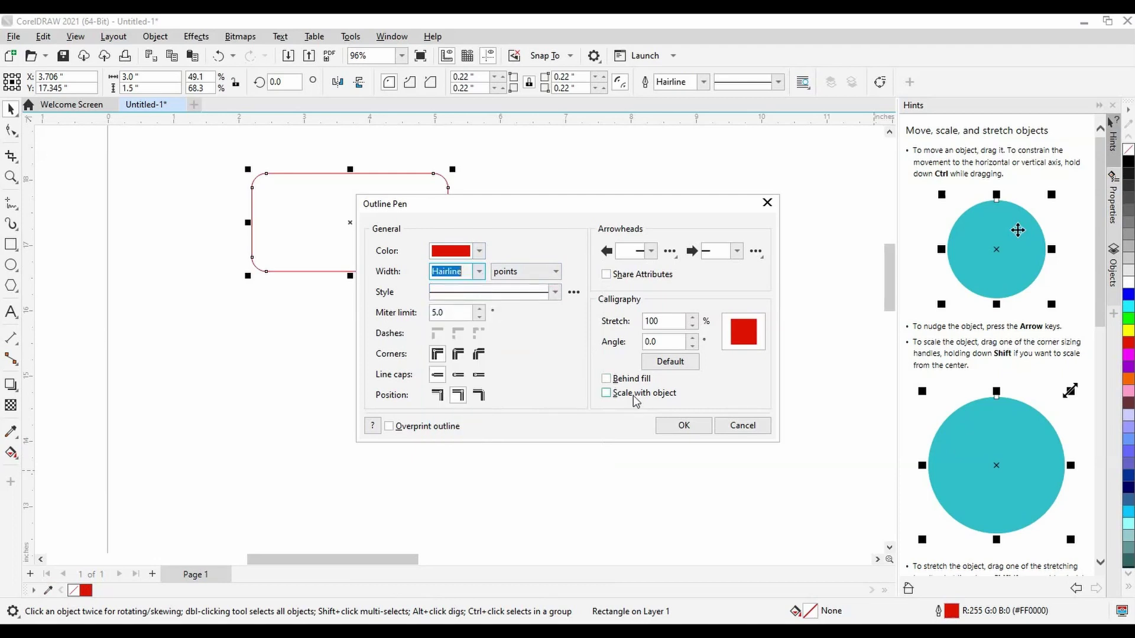
click(684, 426)
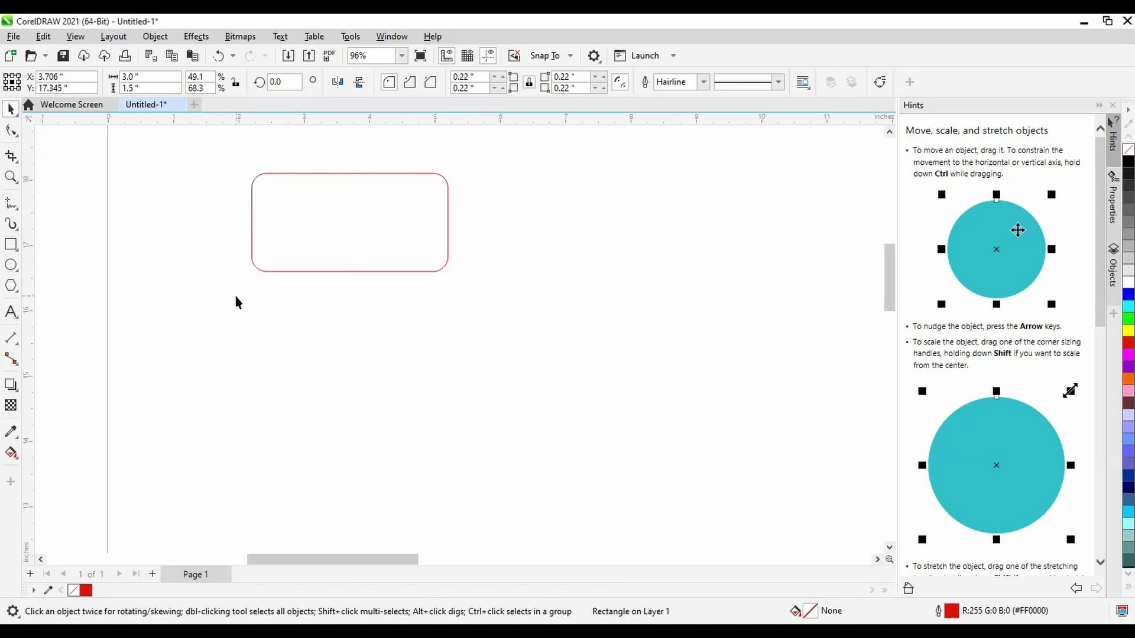
scroll(201, 258, up, 1)
scroll(266, 310, up, 1)
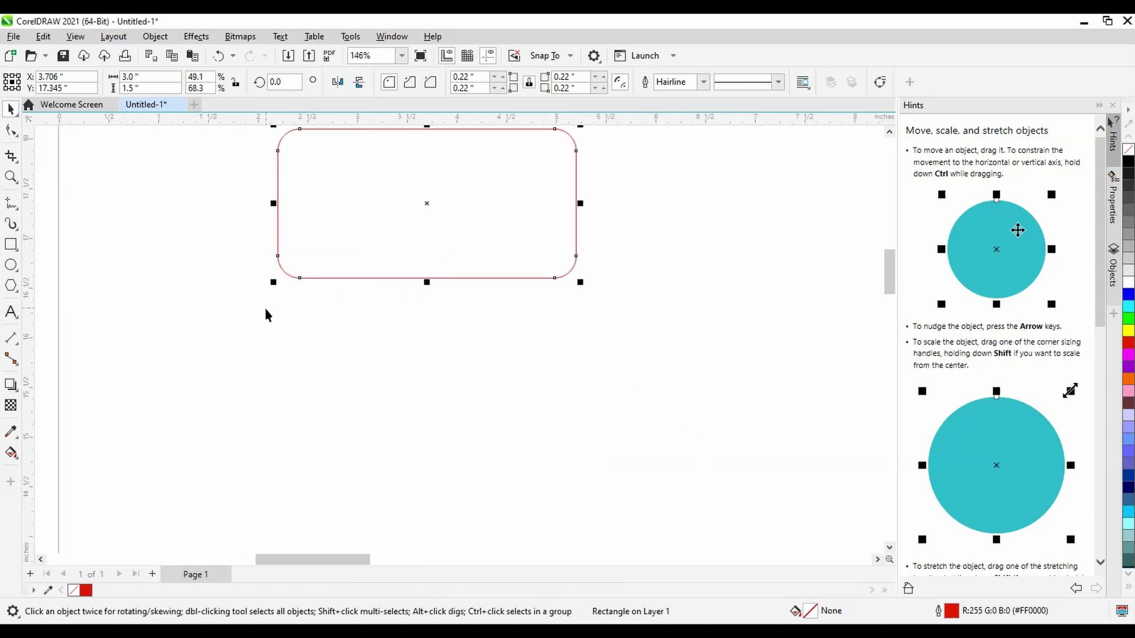
scroll(267, 309, down, 2)
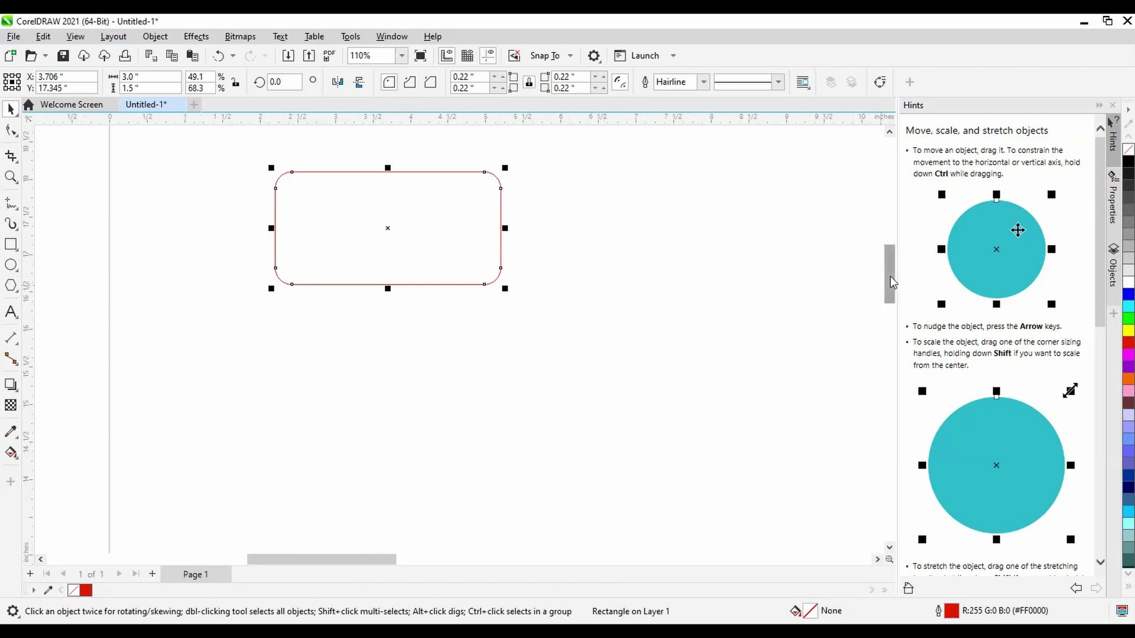
scroll(888, 271, up, 3)
click(762, 322)
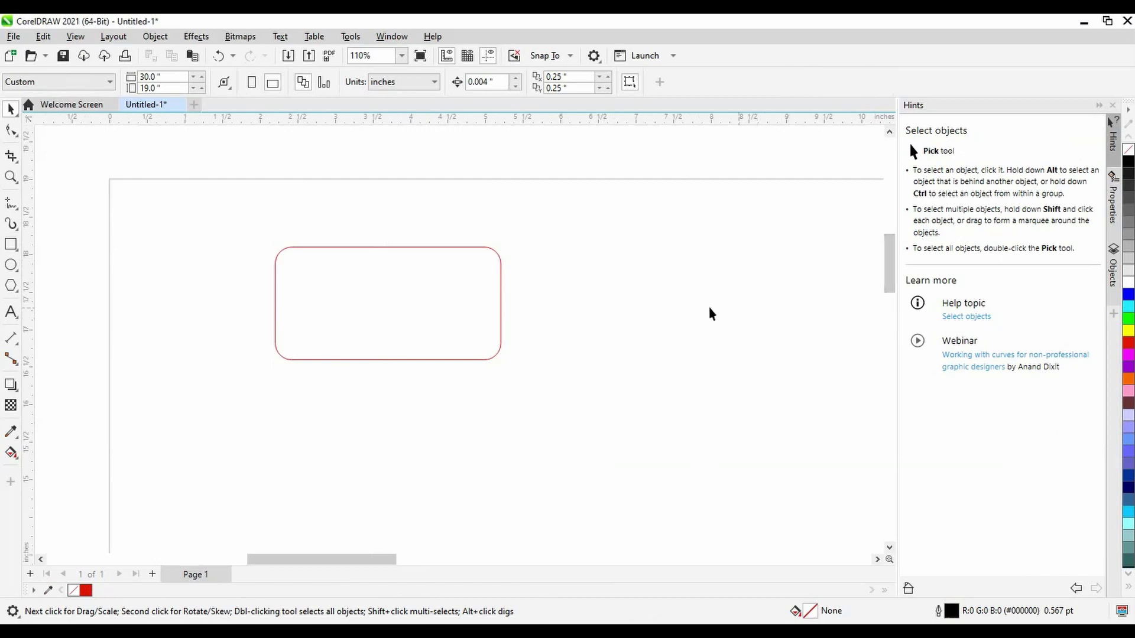
Type the tag's name text inside the rounded rectangle.
click(11, 314)
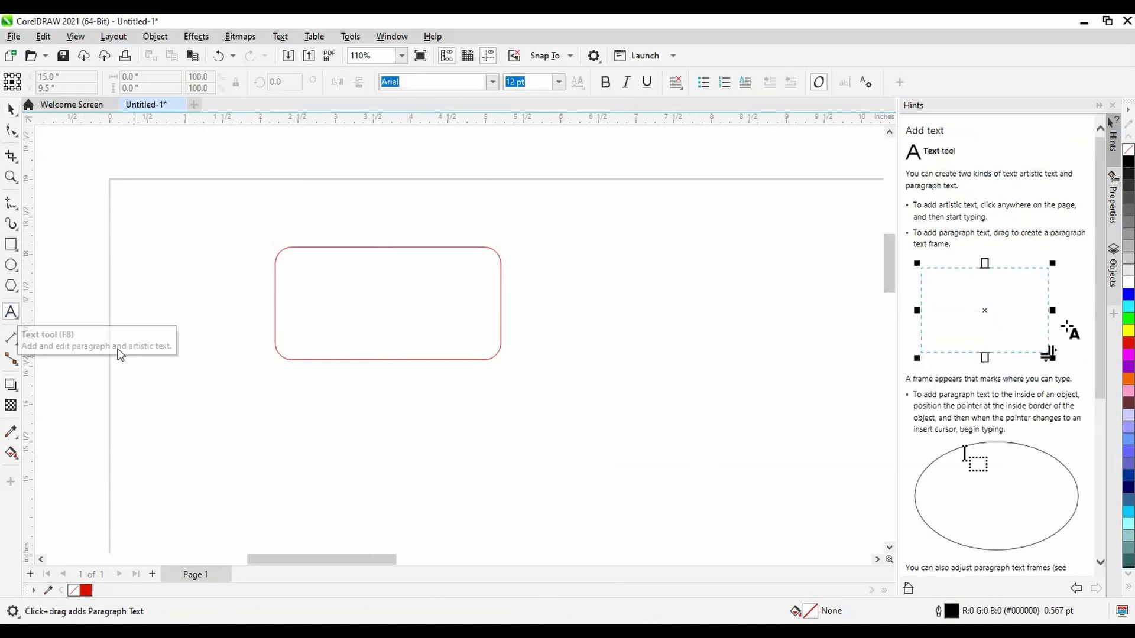
click(317, 297)
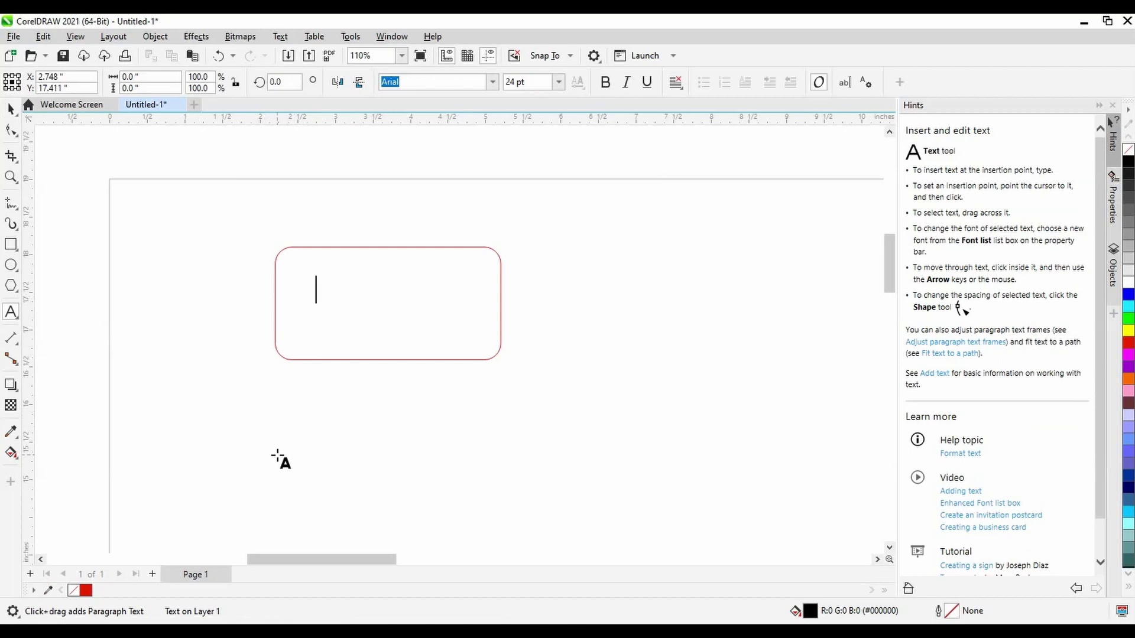
text(Megan)
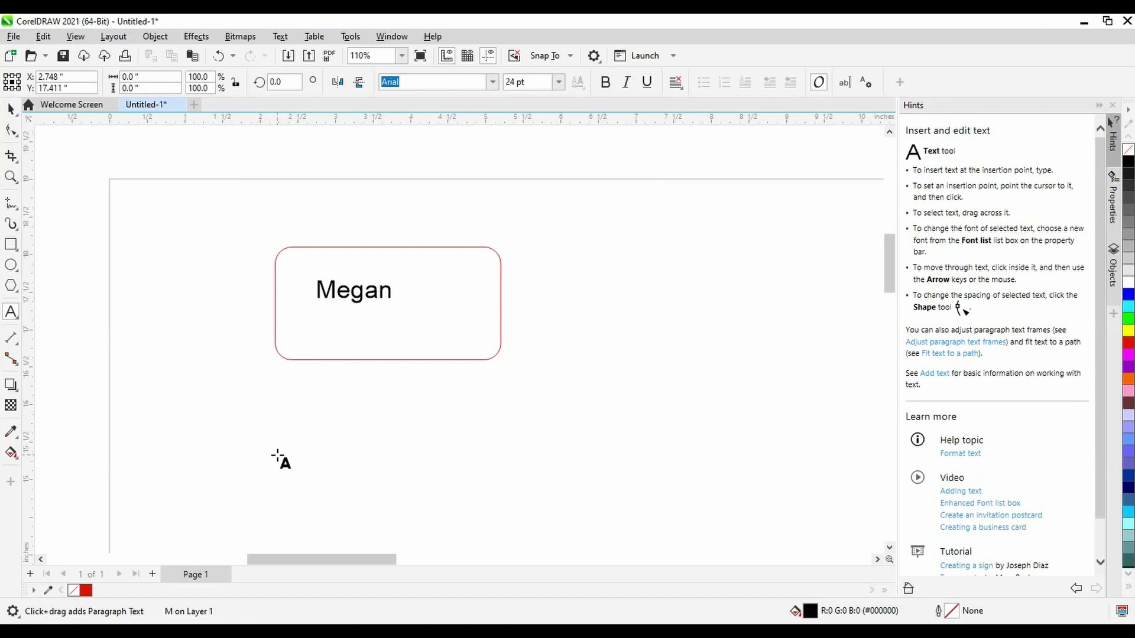
key(Escape)
Change the name text's font to Bauhaus 93.
double_click(370, 291)
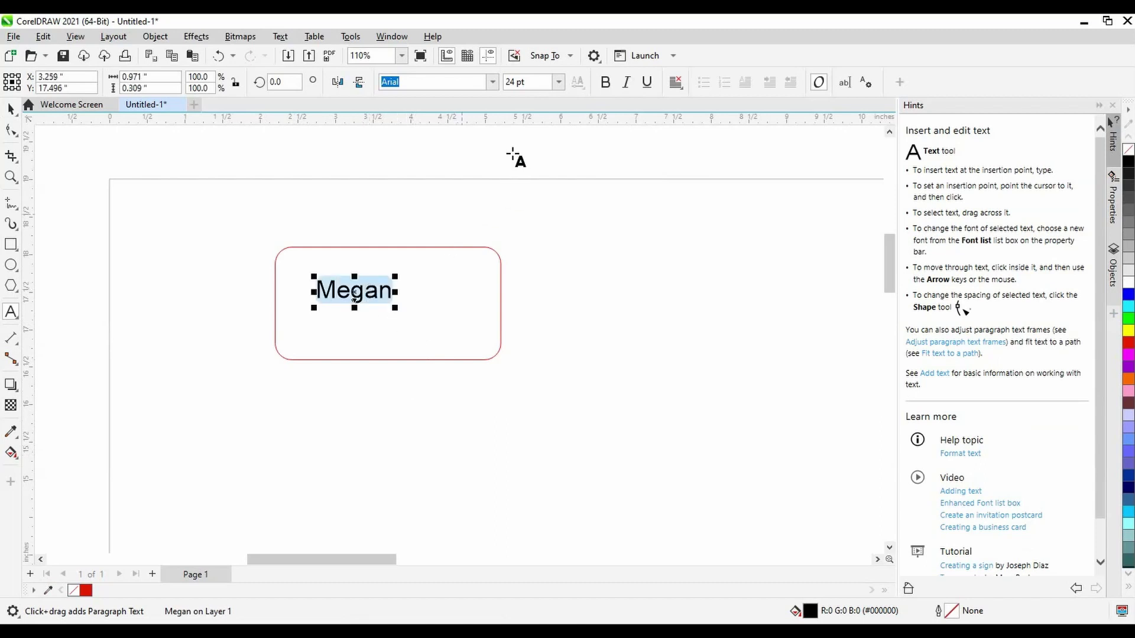
click(492, 82)
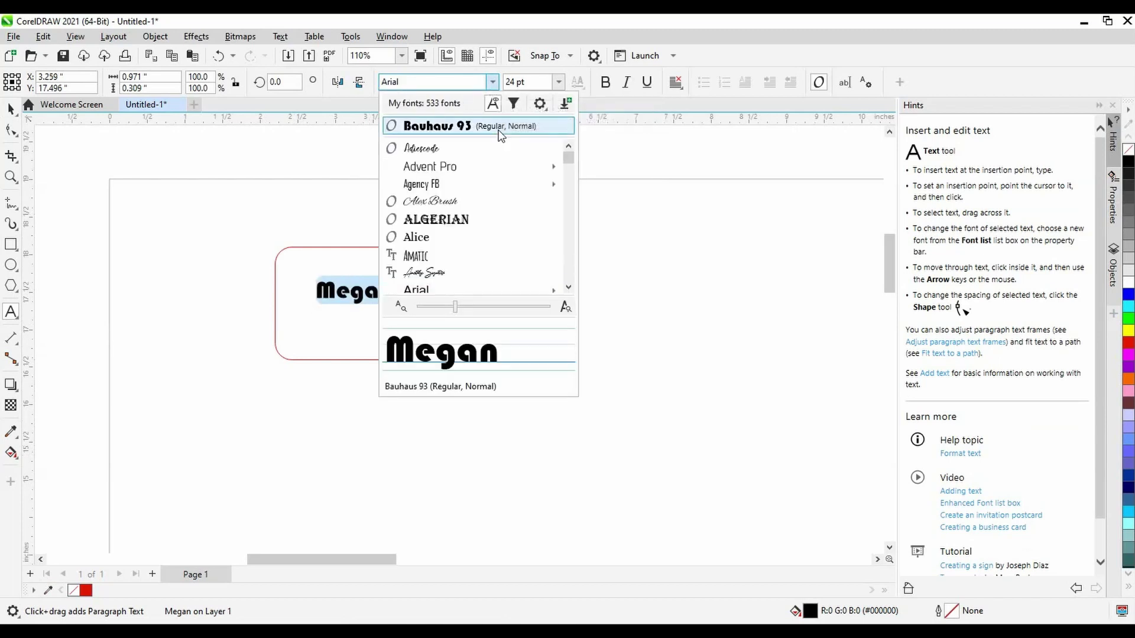
click(498, 132)
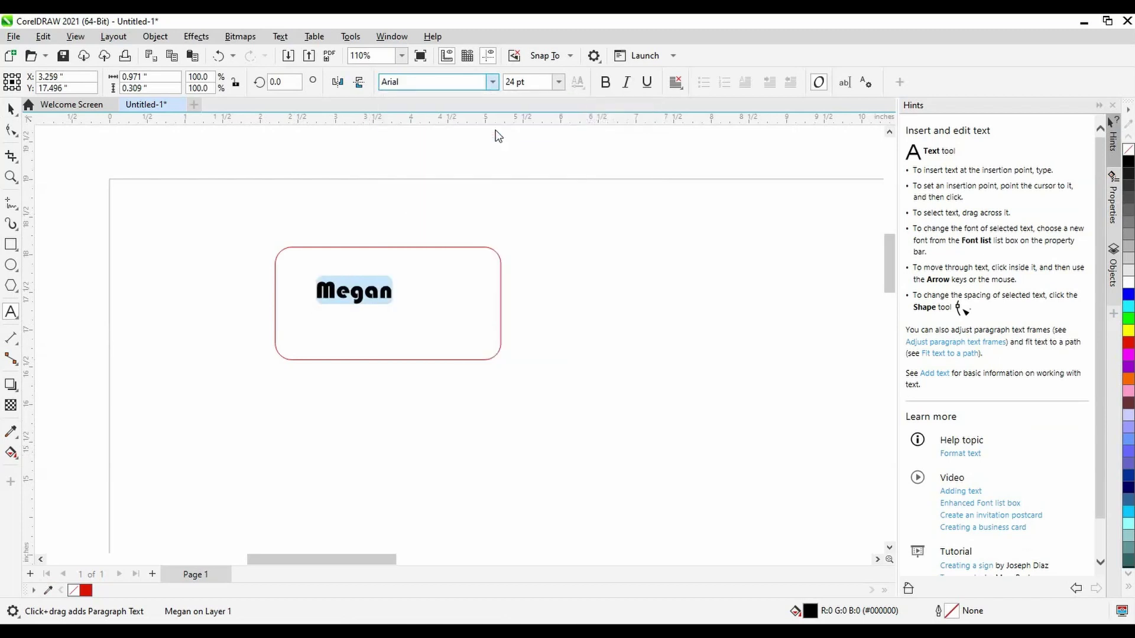
click(10, 110)
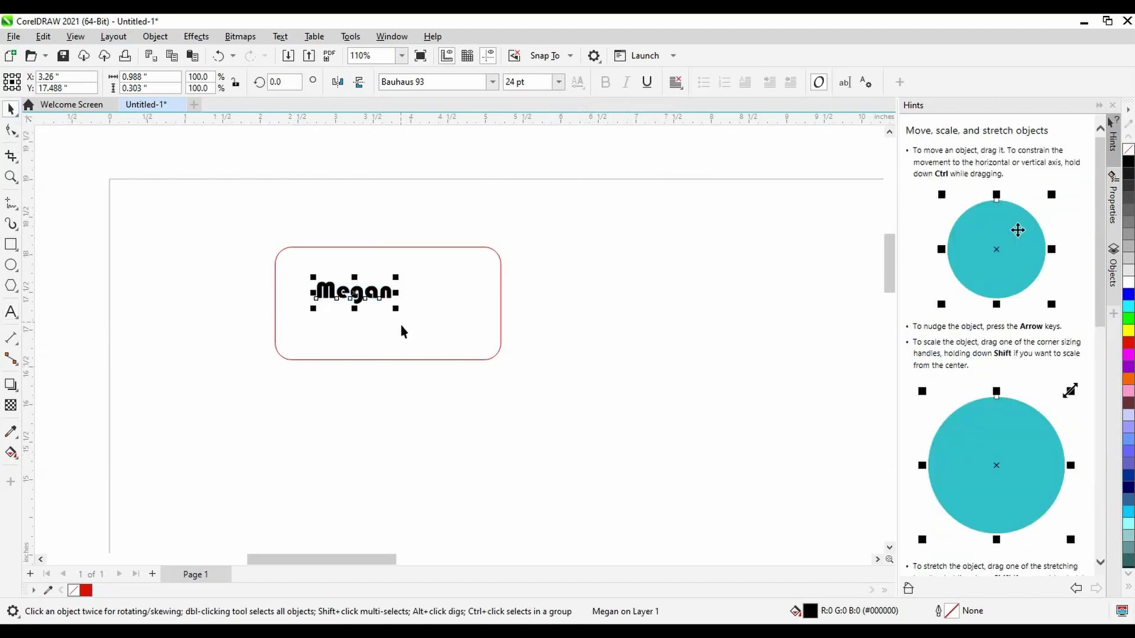
Scale the name text up to about 52 pt and centre it in the rectangle.
drag(395, 308, 482, 376)
drag(440, 308, 393, 307)
click(561, 437)
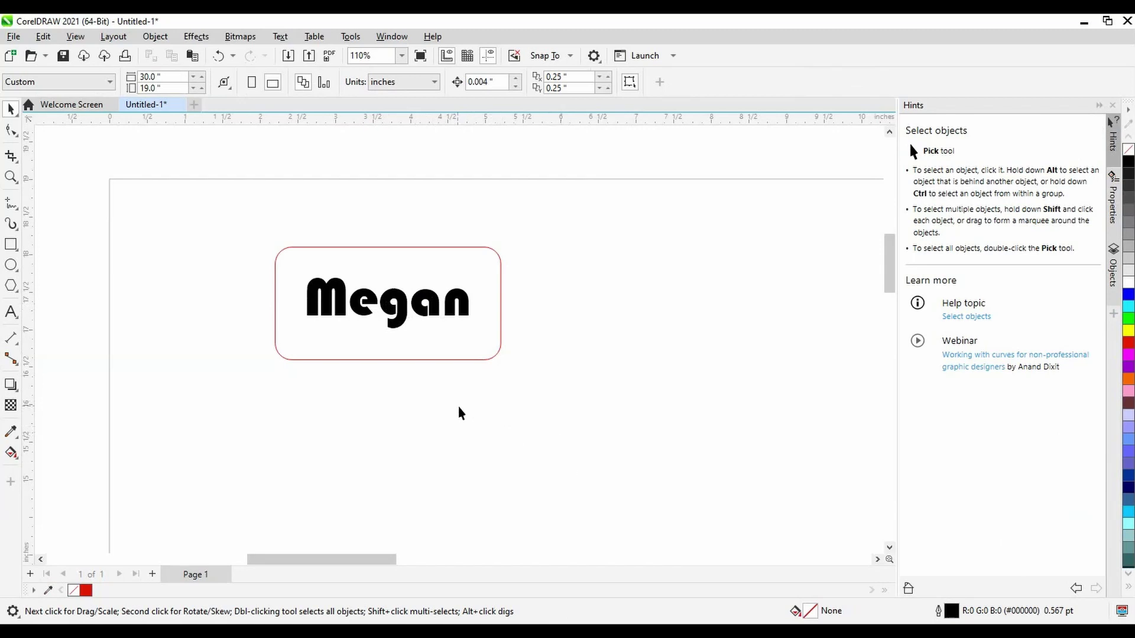
click(402, 314)
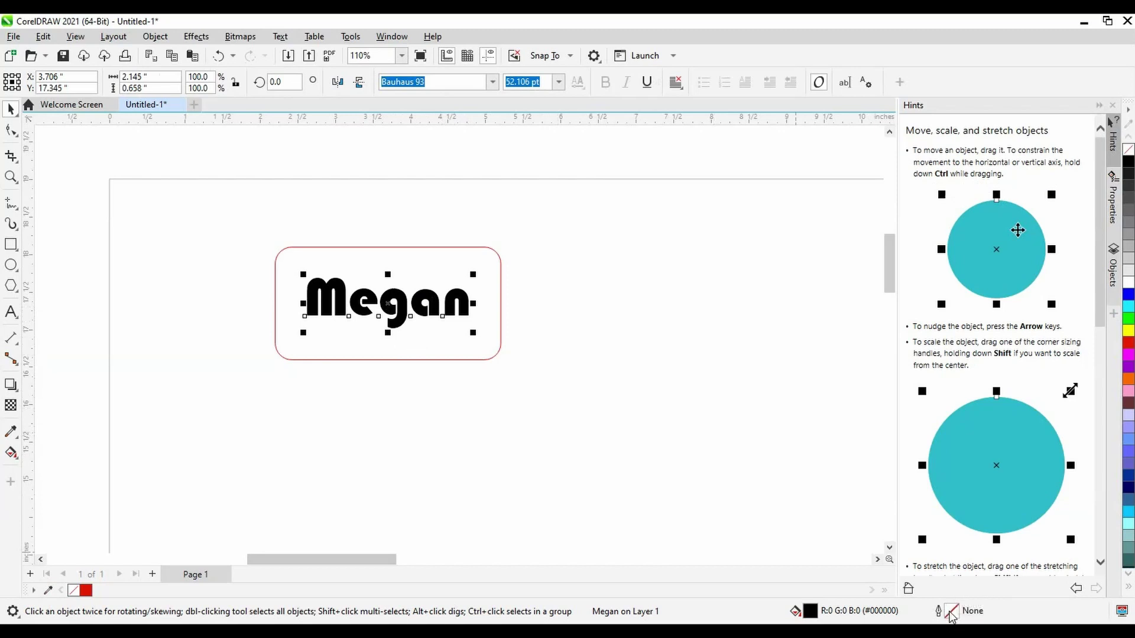
Give the name text a Hairline outline in pure blue (R0 G0 B255).
double_click(949, 615)
click(603, 278)
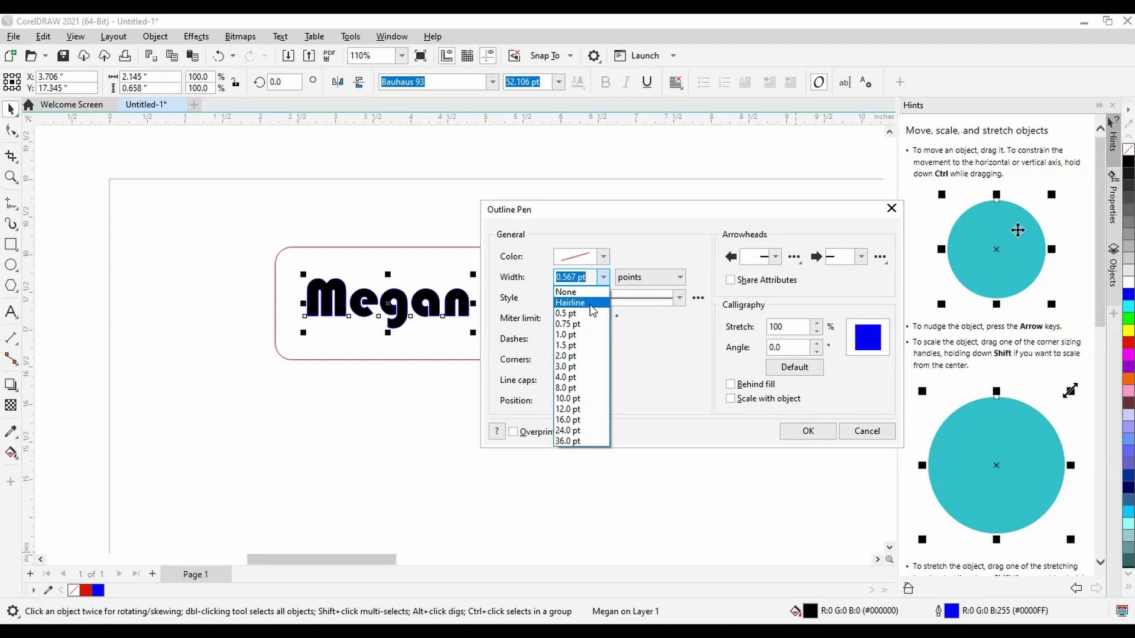
click(590, 305)
click(602, 257)
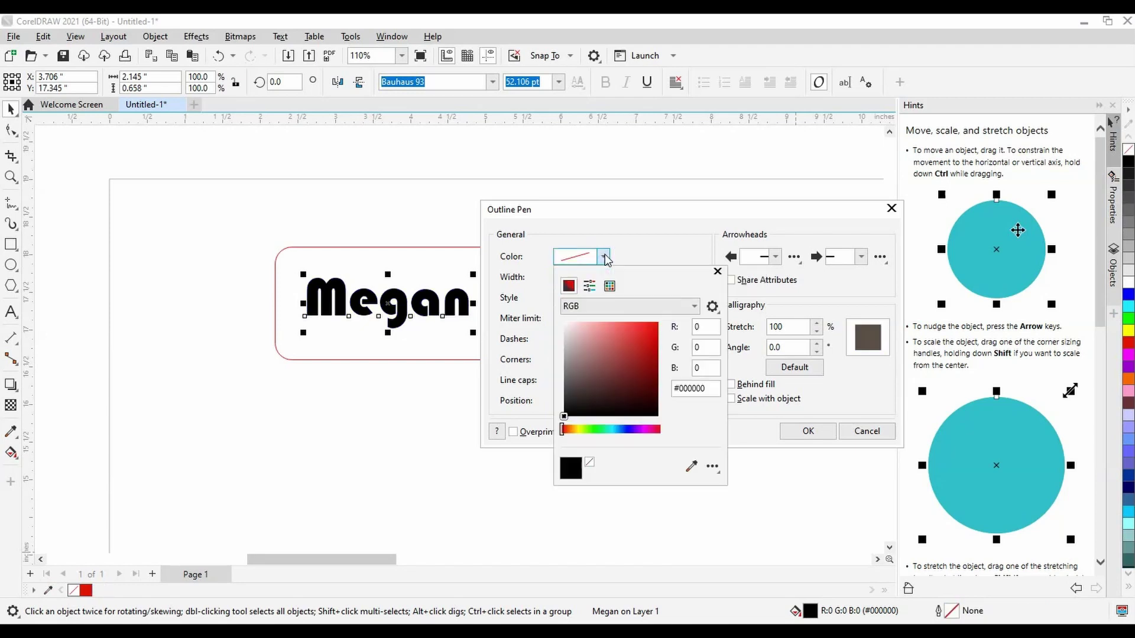
click(702, 367)
text(255)
key(Return)
click(805, 431)
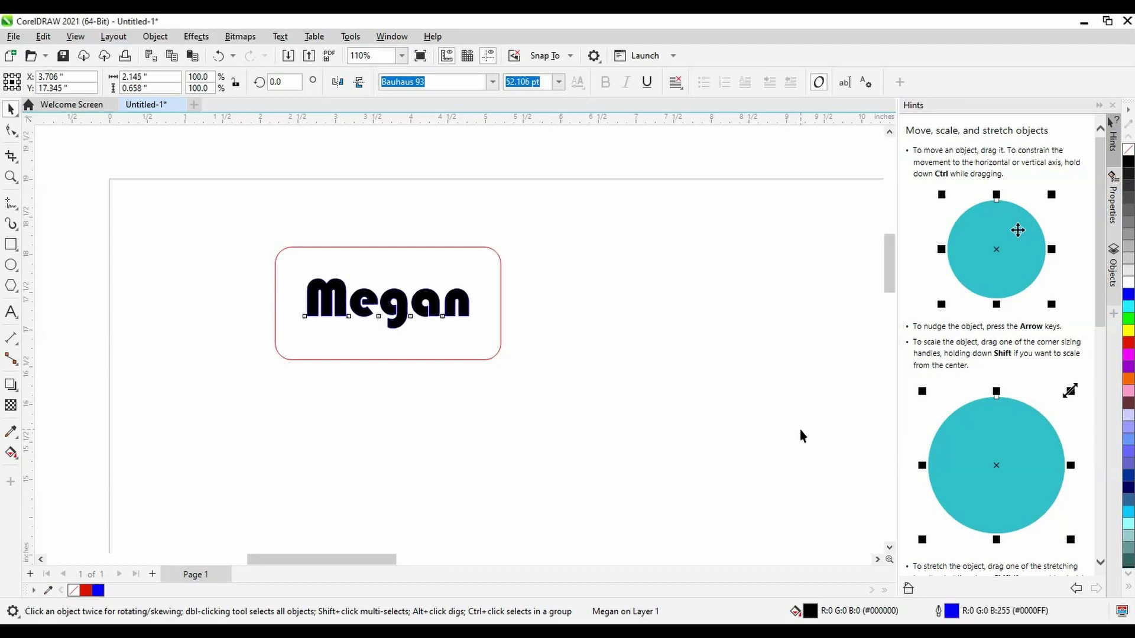
scroll(406, 320, up, 10)
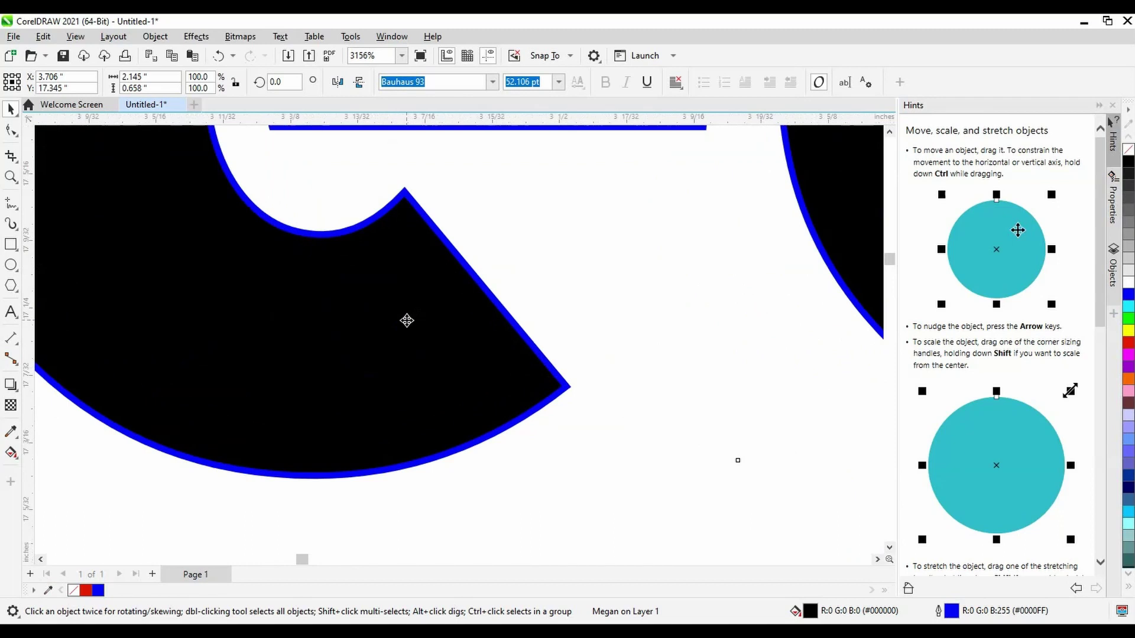
scroll(407, 320, down, 10)
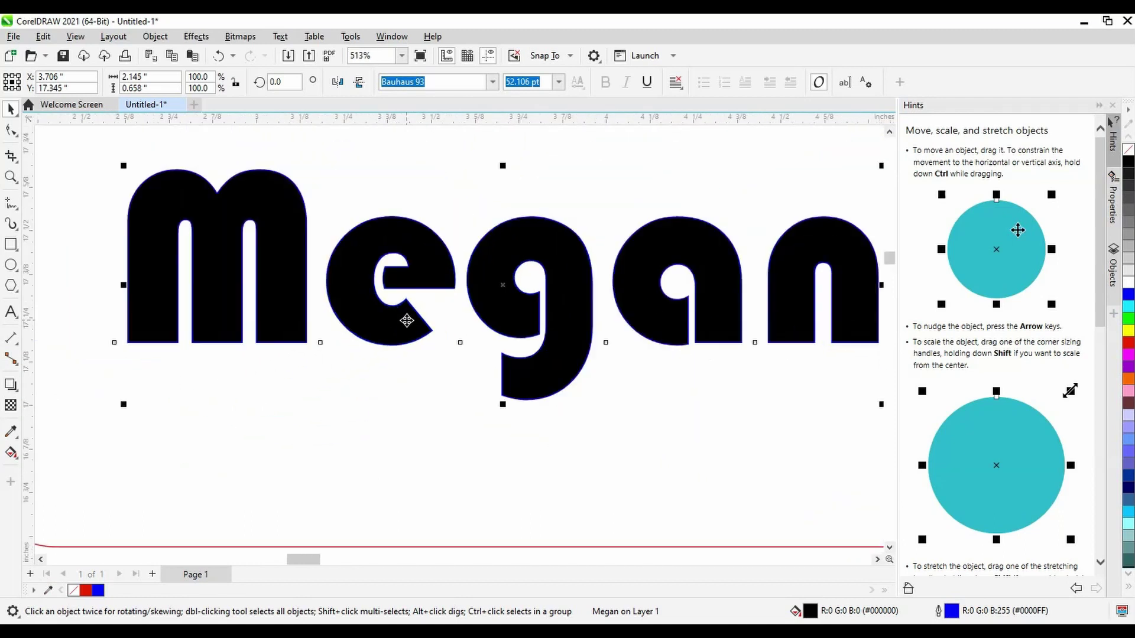
scroll(407, 320, down, 3)
click(459, 460)
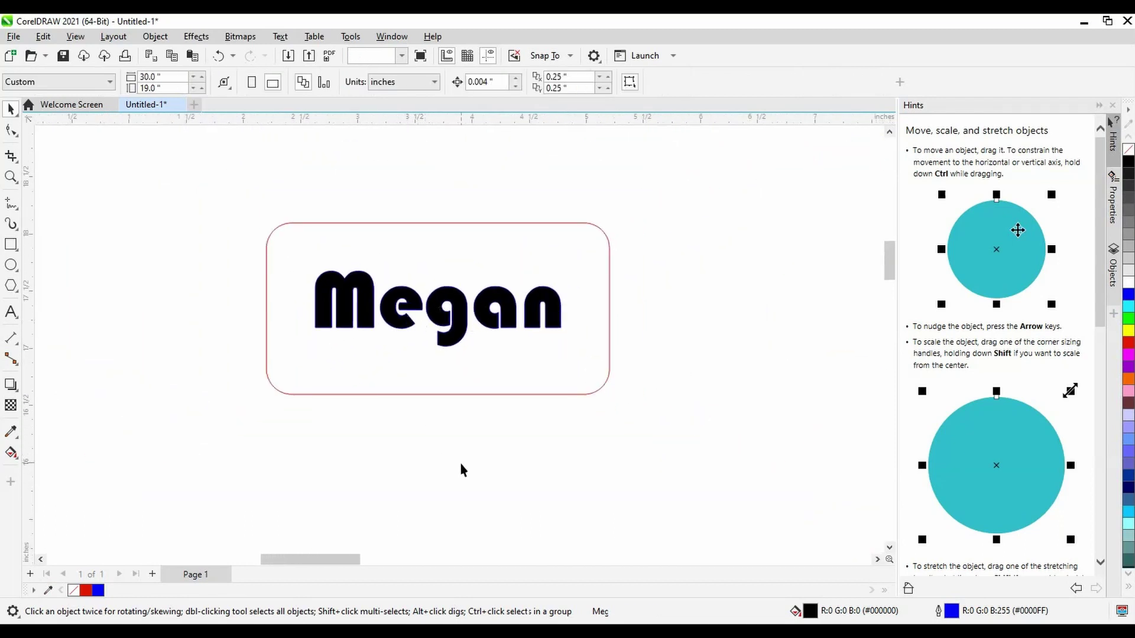